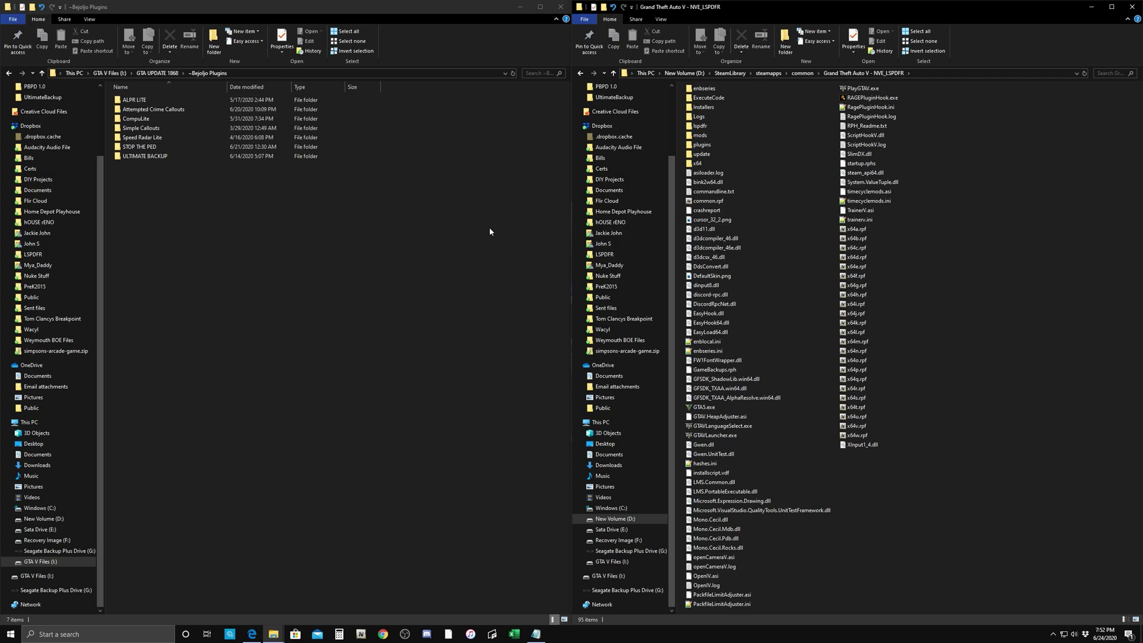
# From Attempted Crime Callouts > ACCallouts_1.7.0.0 > ACCallouts, copy the LSPDFR and Plugins folders into the Grand Theft Auto V – NVE_LSPDFR folder
pyautogui.click(490, 232)
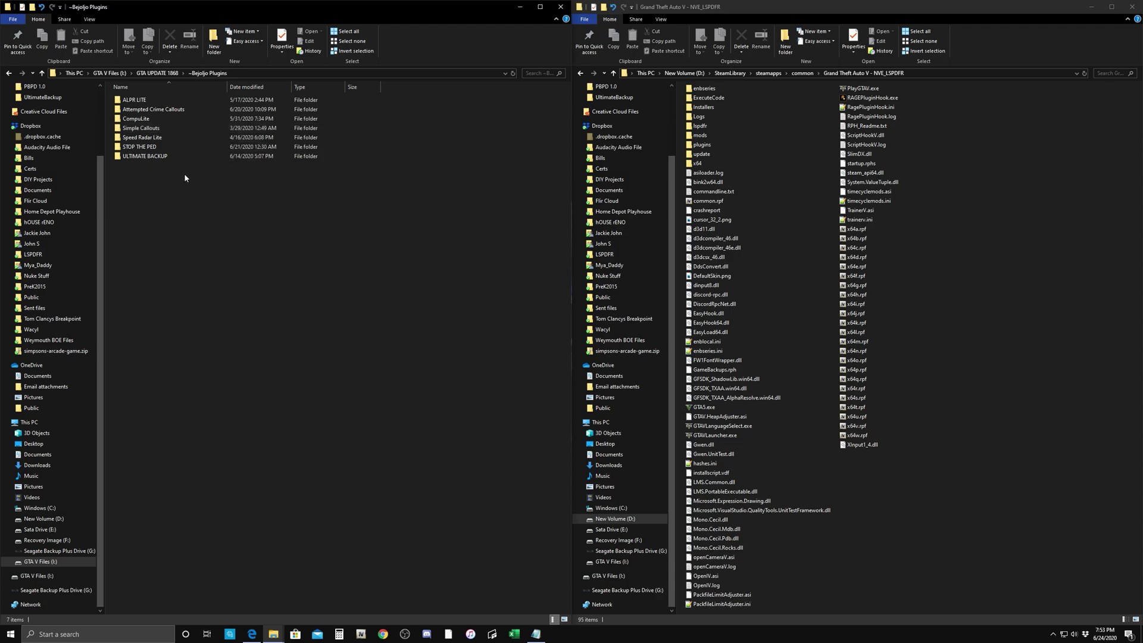
pyautogui.doubleClick(160, 112)
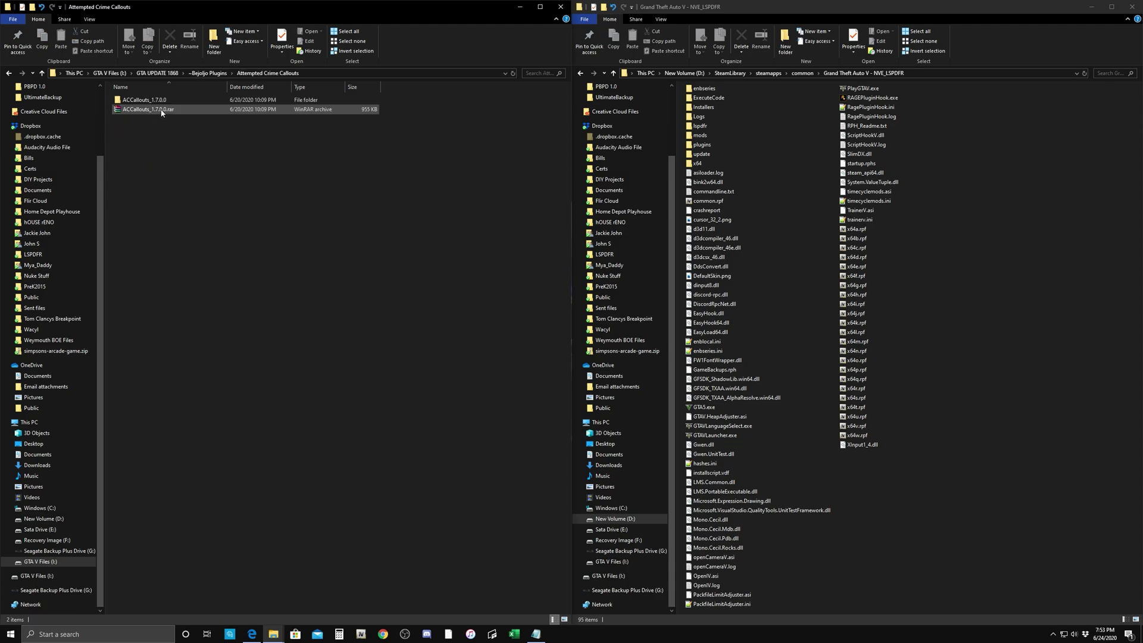
pyautogui.doubleClick(156, 102)
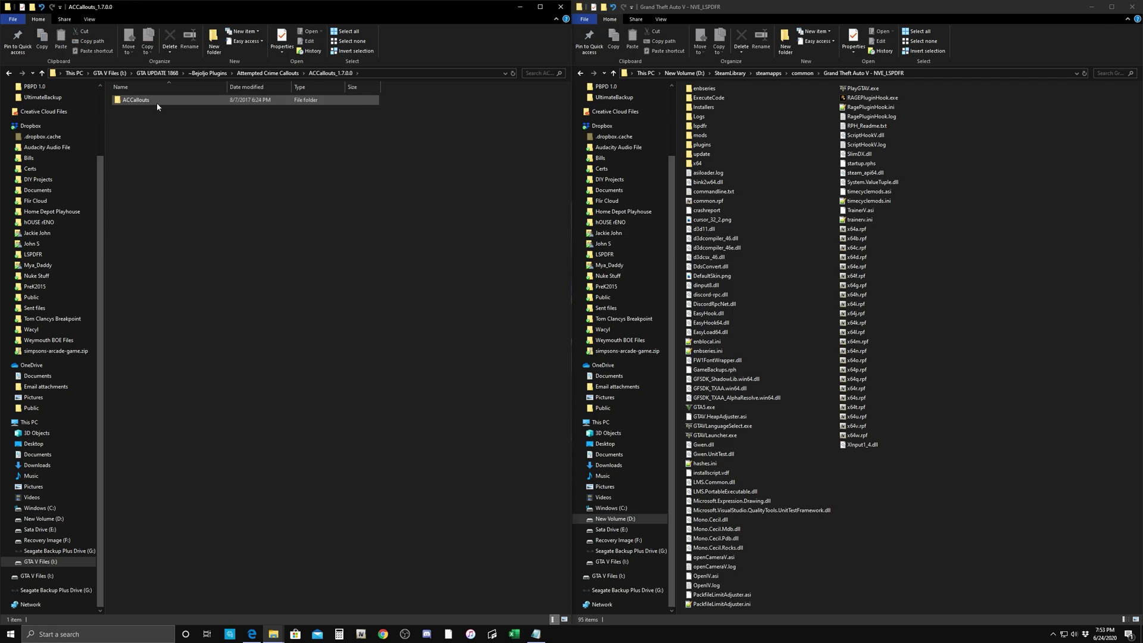
pyautogui.click(157, 105)
pyautogui.doubleClick(157, 105)
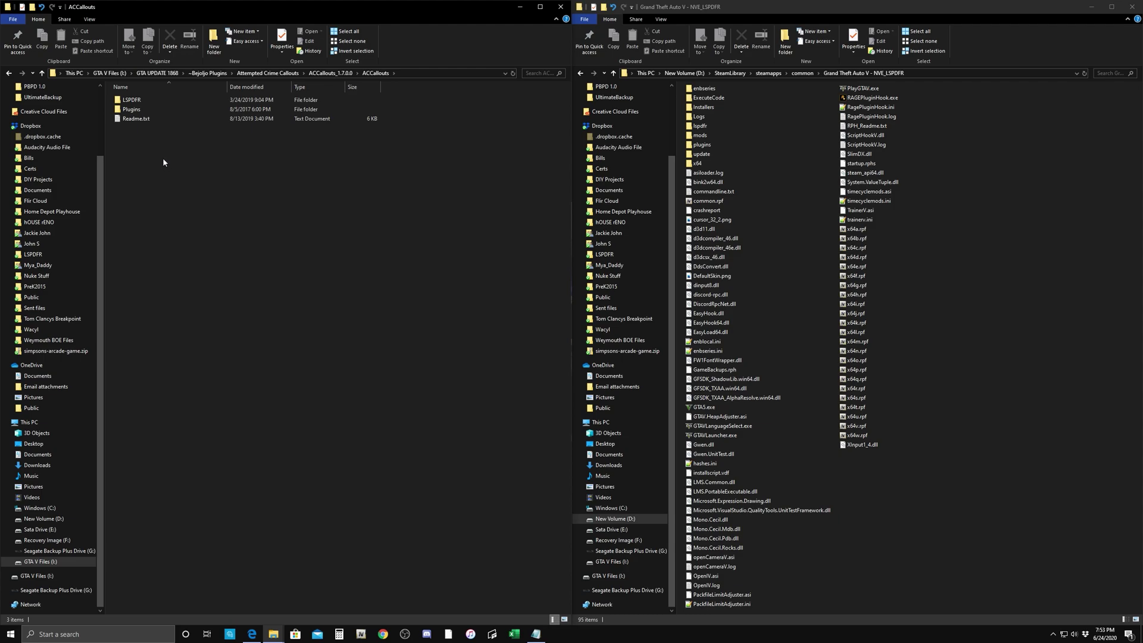
pyautogui.click(143, 109)
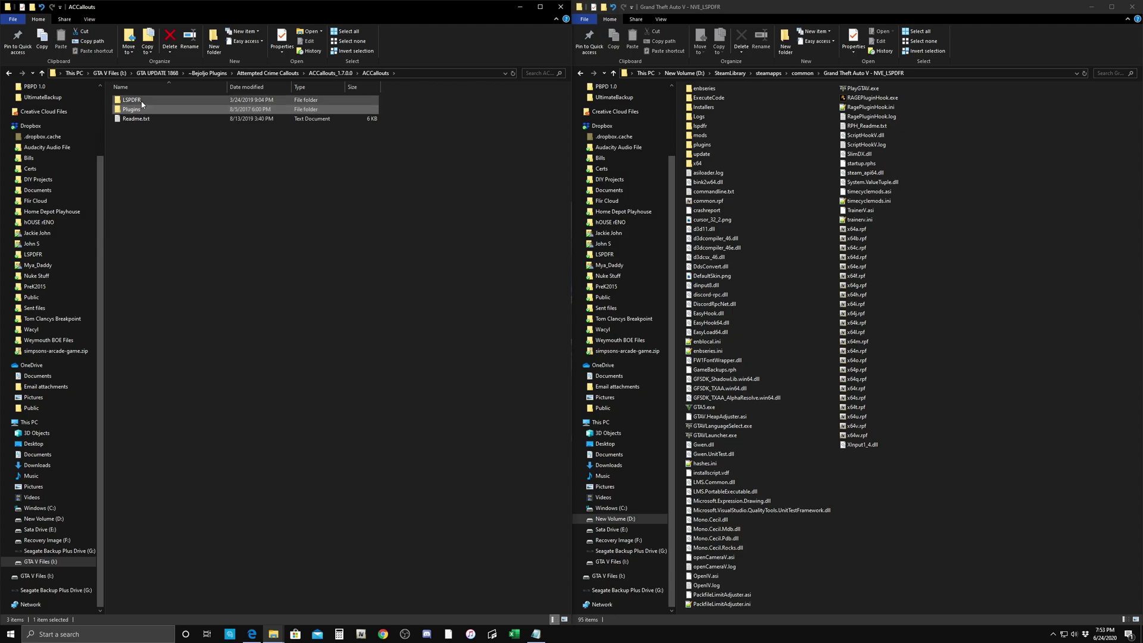
pyautogui.keyDown('ctrl'); pyautogui.click(131, 99); pyautogui.keyUp('ctrl')
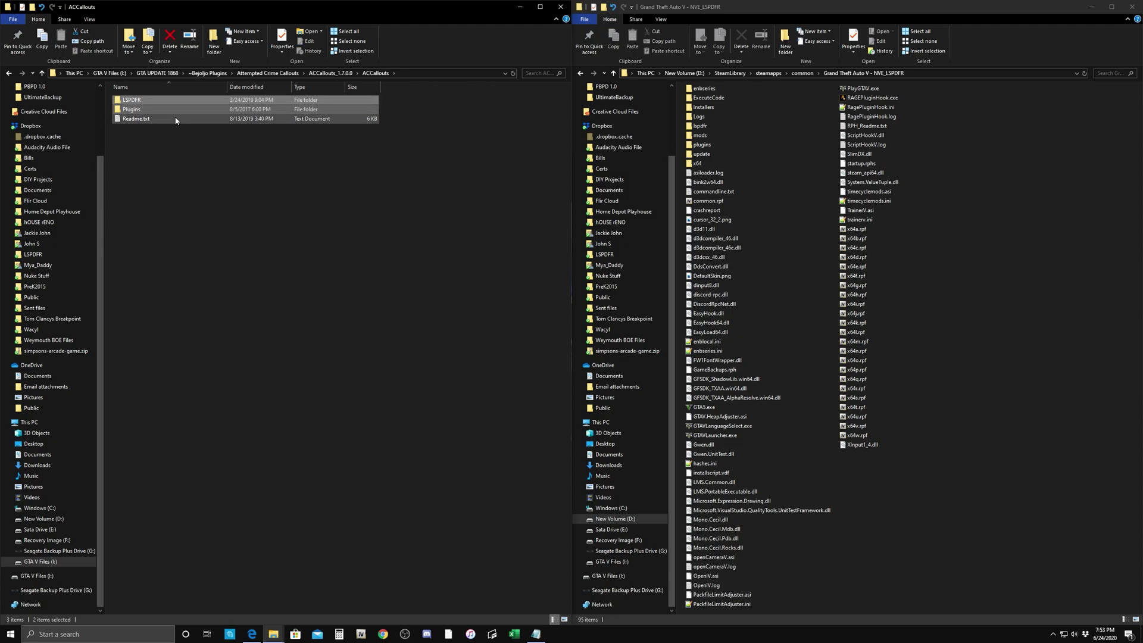
pyautogui.moveTo(174, 112); pyautogui.dragTo(985, 264)
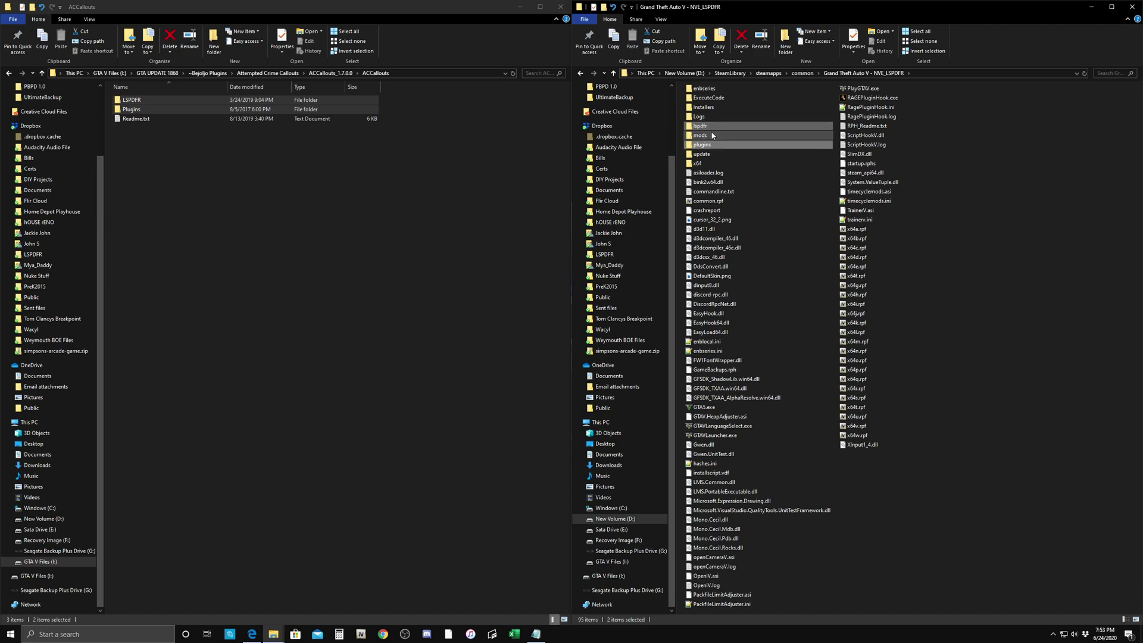
pyautogui.click(331, 245)
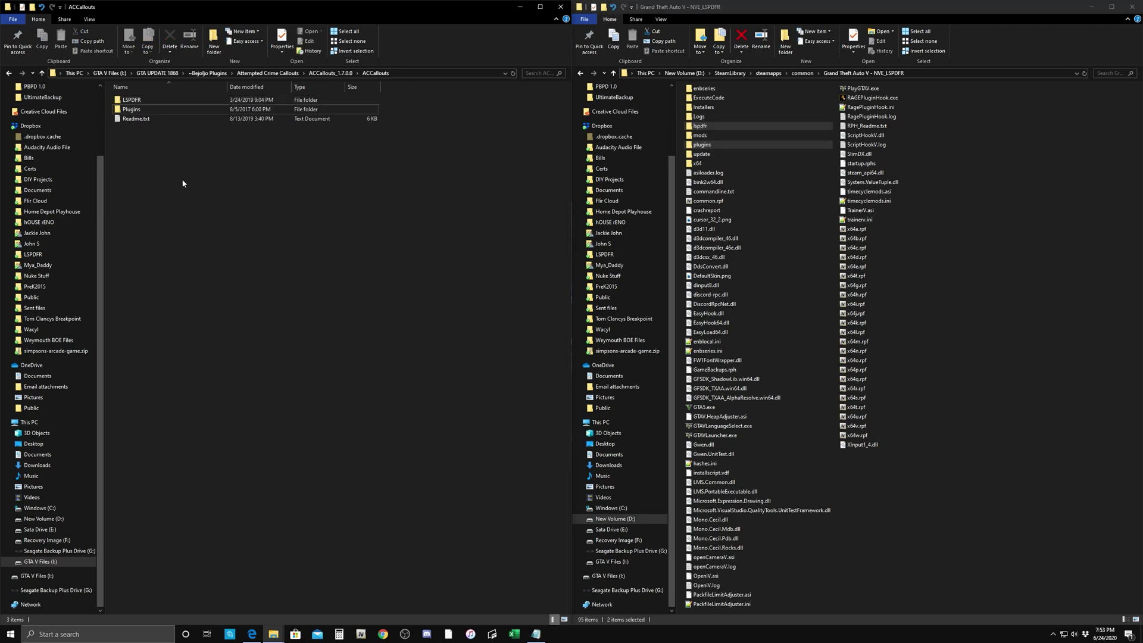
# Go back to the mod downloads and open CompuLite > CompuLite_1.4.9.7 > CompuLite
pyautogui.click(208, 72)
pyautogui.click(262, 245)
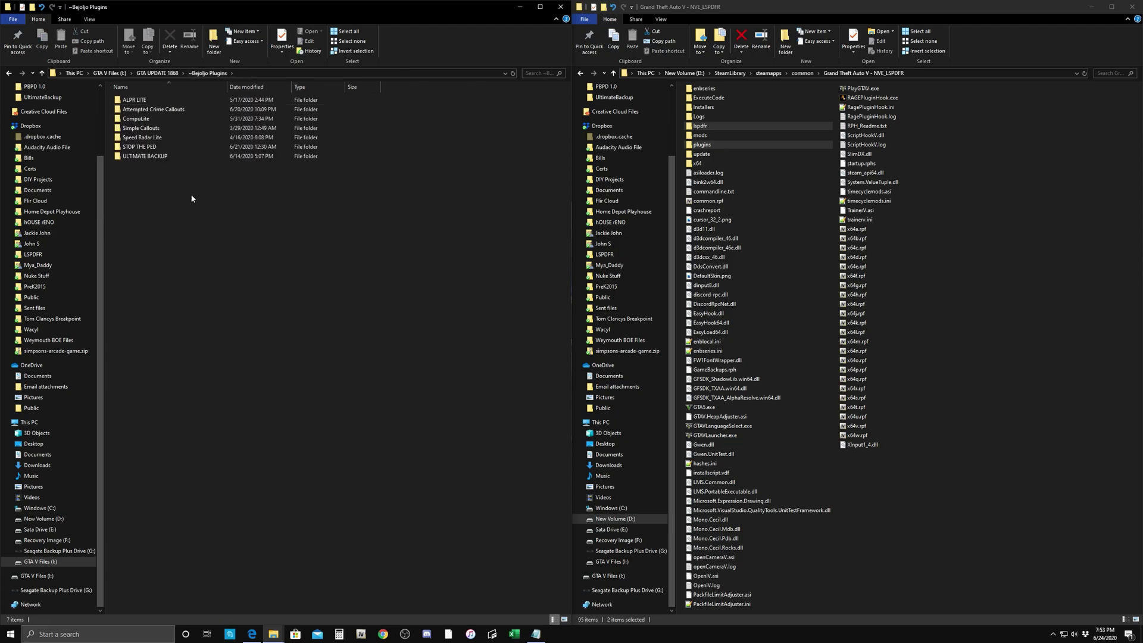
pyautogui.click(145, 119)
pyautogui.doubleClick(146, 119)
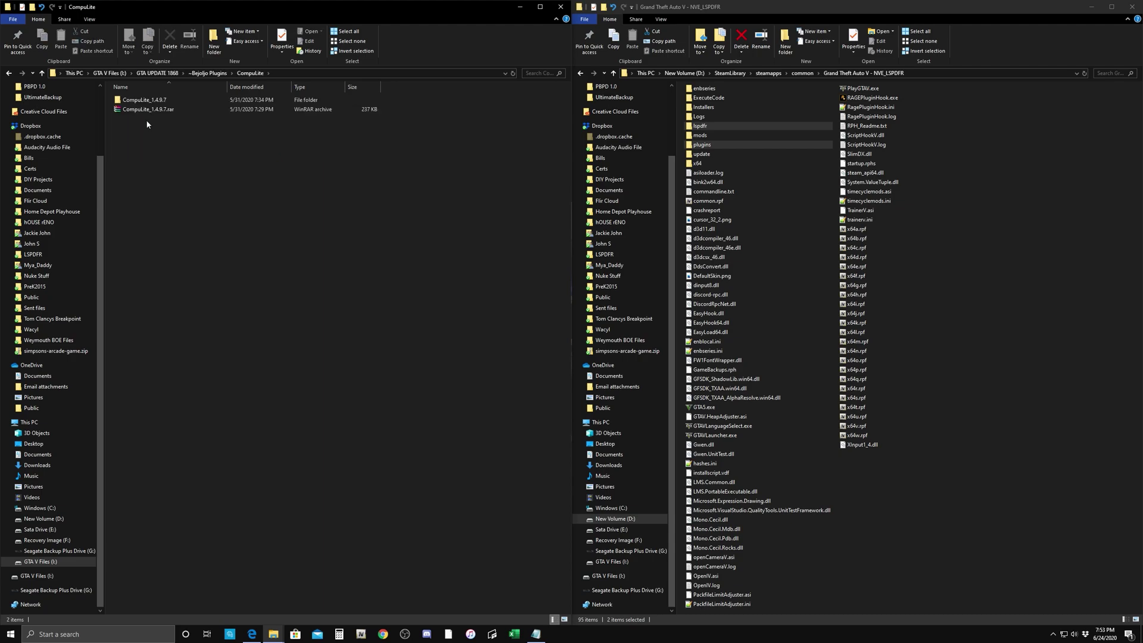
pyautogui.doubleClick(158, 100)
pyautogui.doubleClick(160, 101)
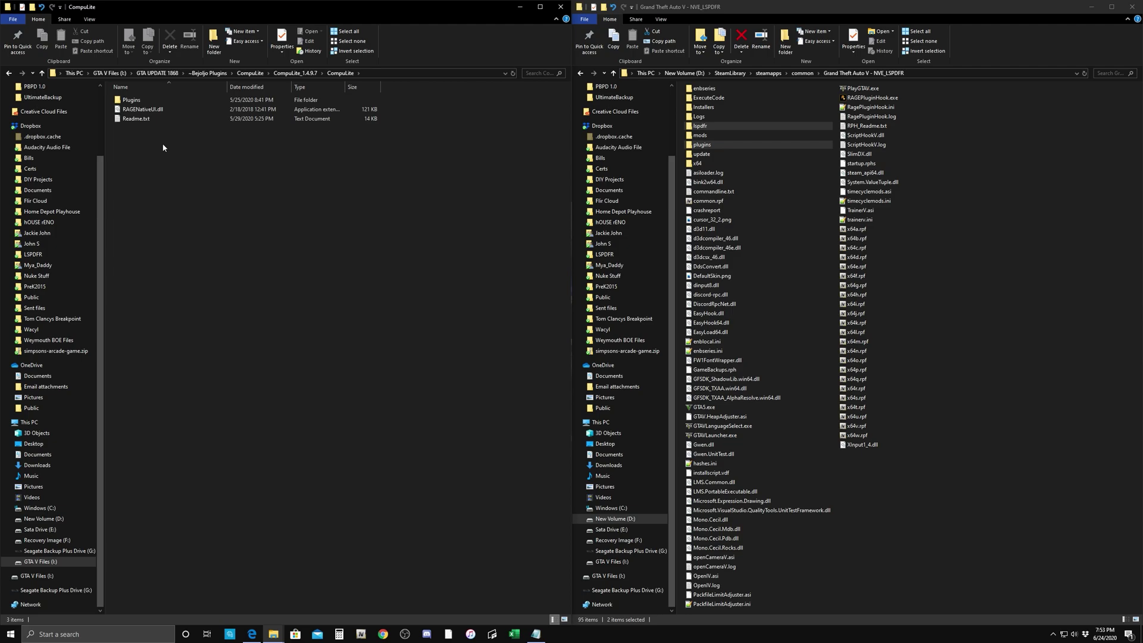
# Copy Plugins and RAGENativeUI.dll into the Grand Theft Auto V folder and confirm the DLL arrived
pyautogui.click(157, 110)
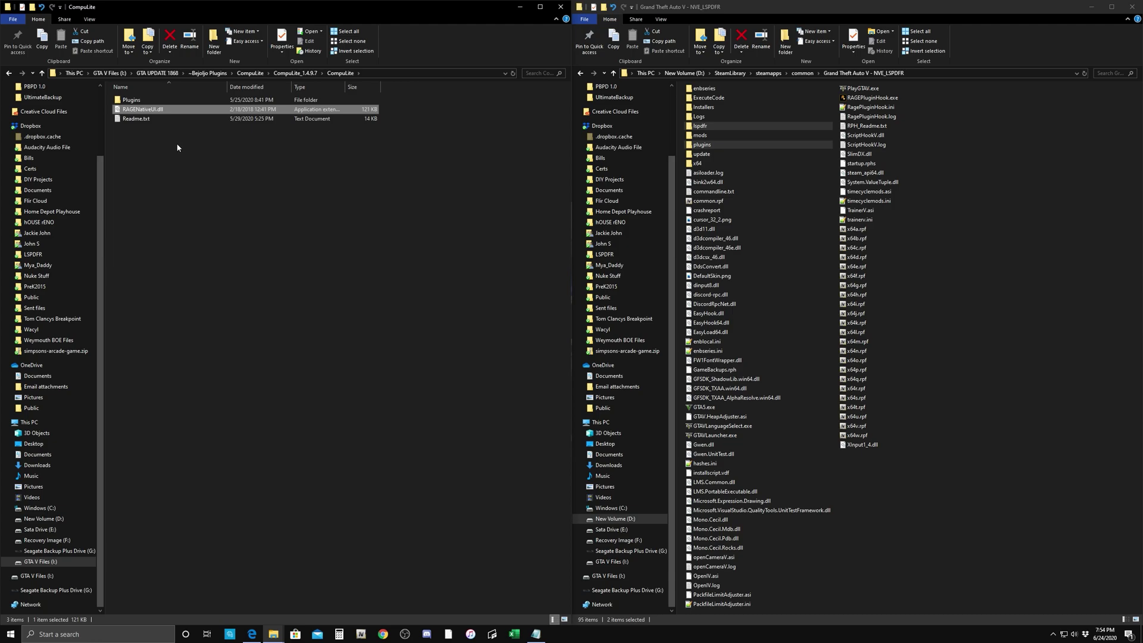
pyautogui.keyDown('ctrl'); pyautogui.click(142, 100); pyautogui.keyUp('ctrl')
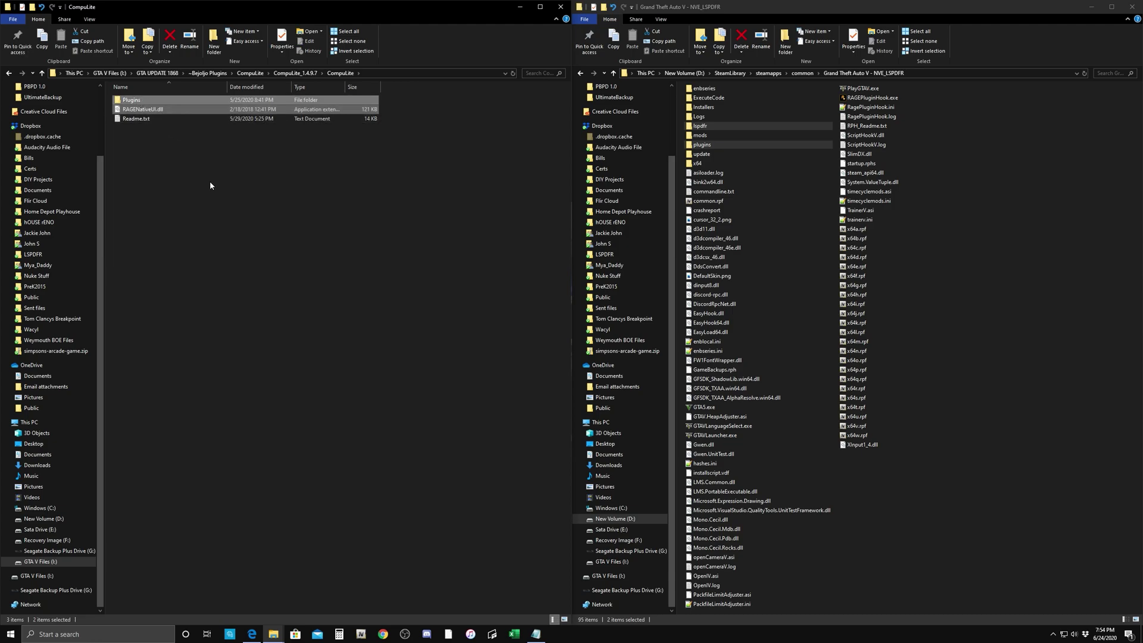
pyautogui.moveTo(172, 101); pyautogui.dragTo(971, 271)
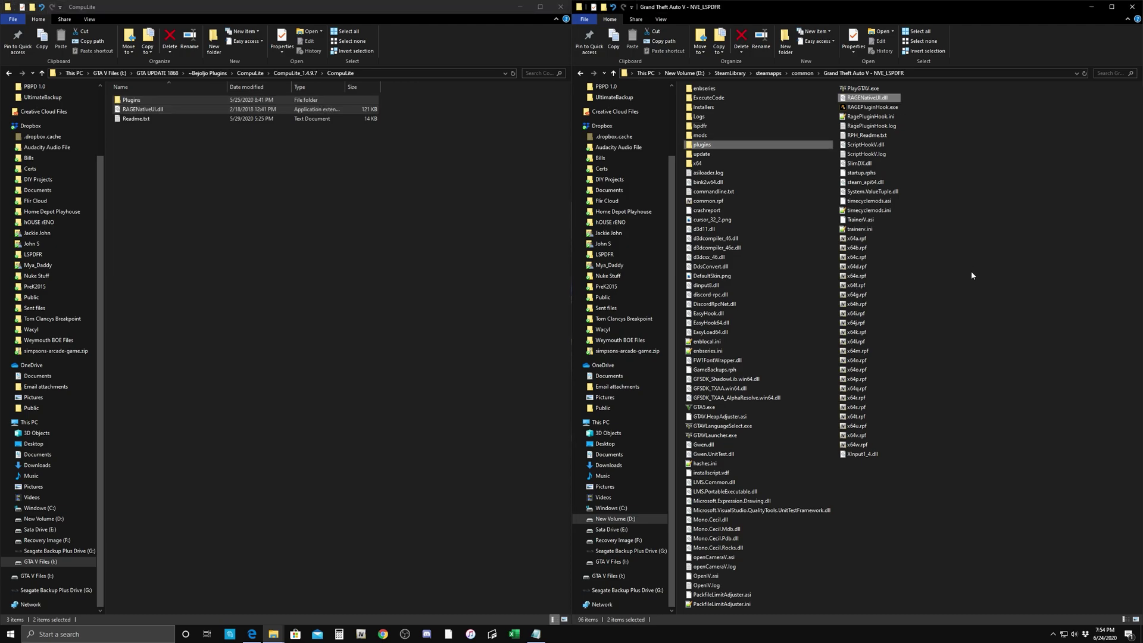
pyautogui.click(971, 221)
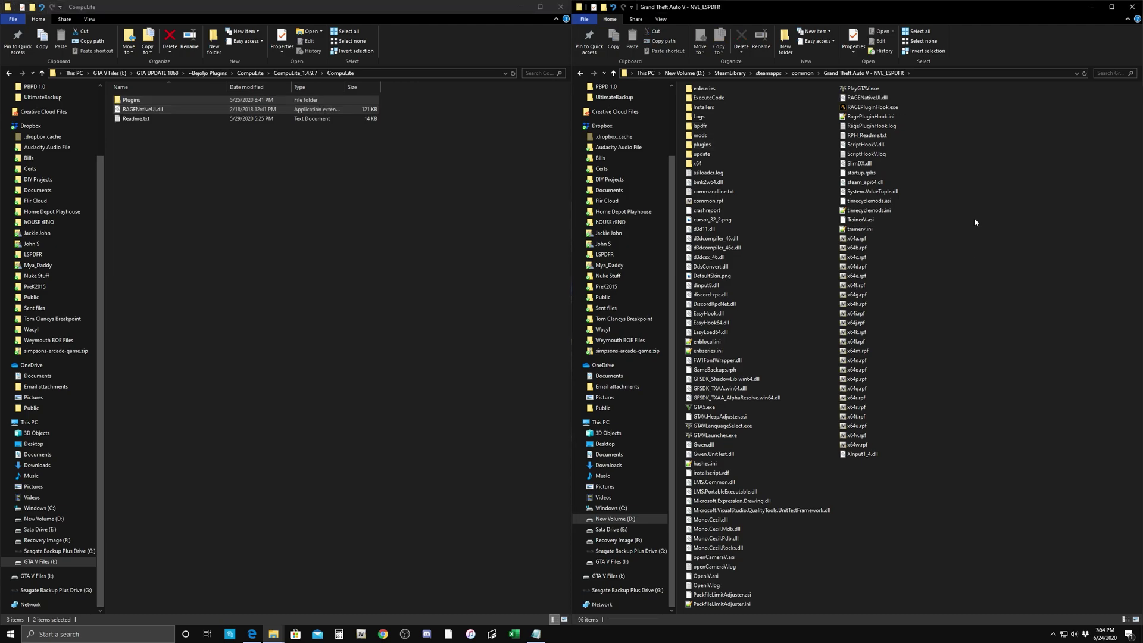
pyautogui.press('r')
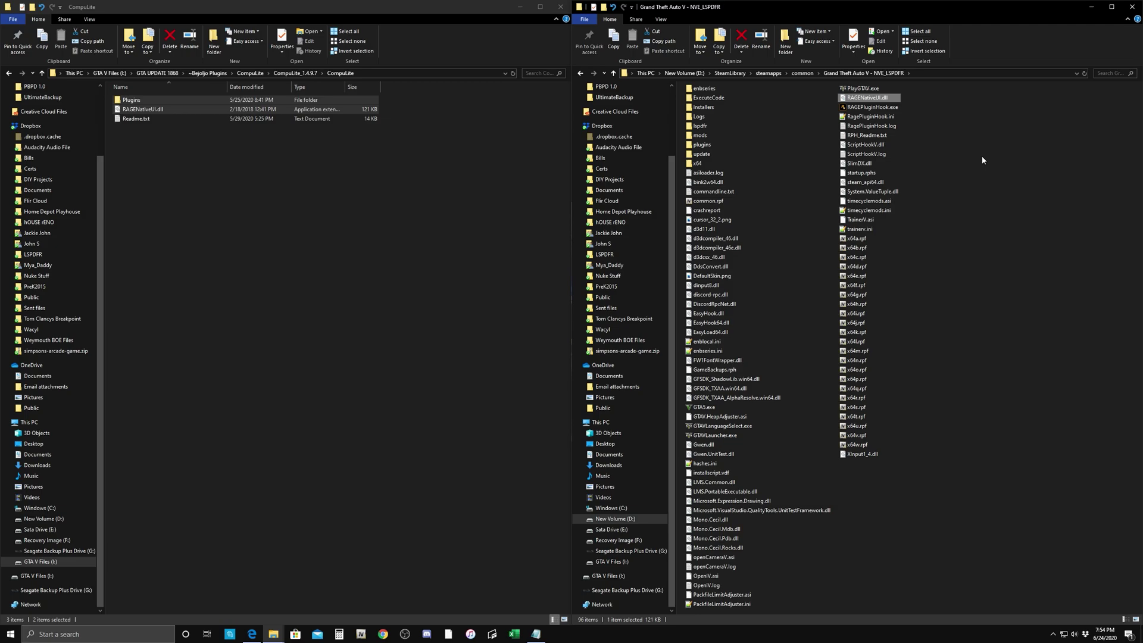
pyautogui.click(982, 155)
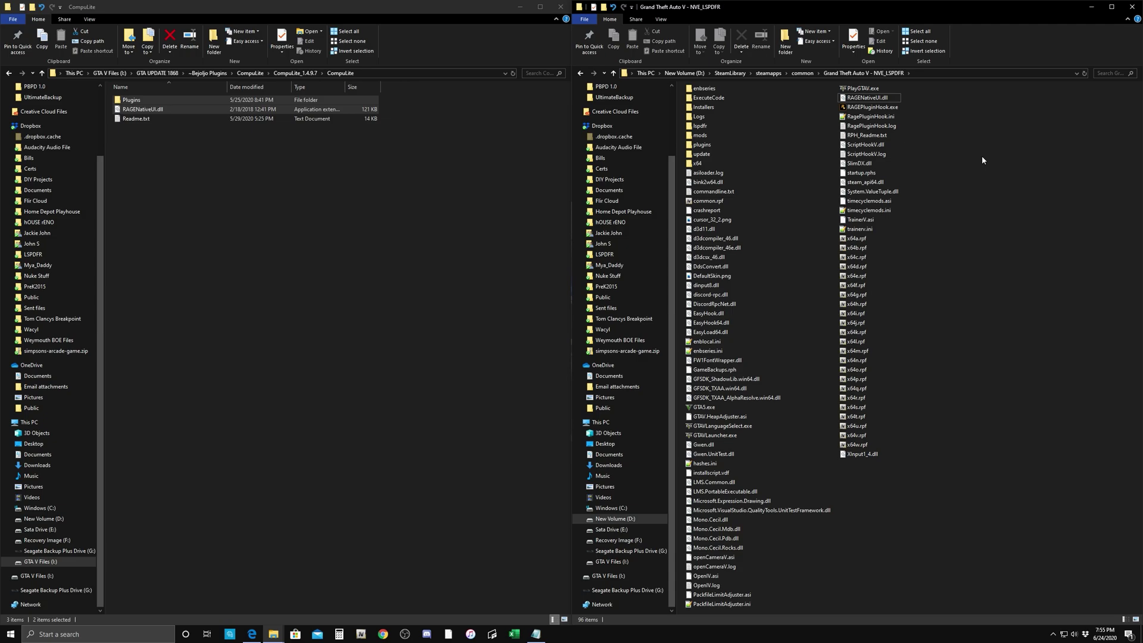
pyautogui.click(276, 170)
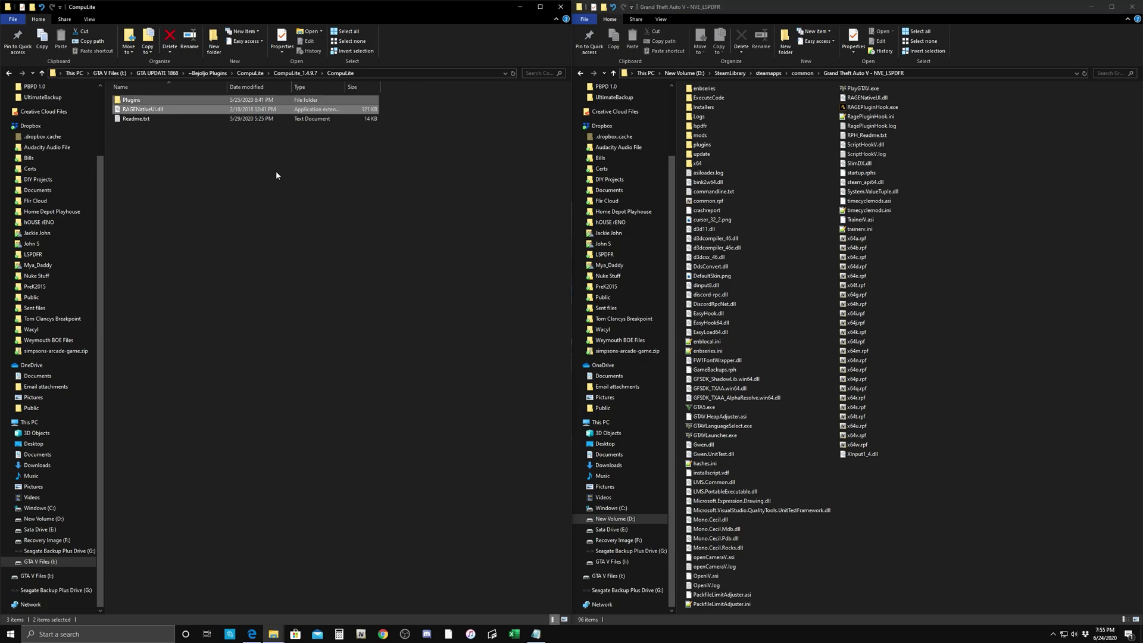
# From Simple Callouts > SimpleCallouts_1.3.3.1 > SimpleCallouts, copy the lspdfr and Plugins folders into the game folder
pyautogui.click(206, 73)
pyautogui.doubleClick(141, 128)
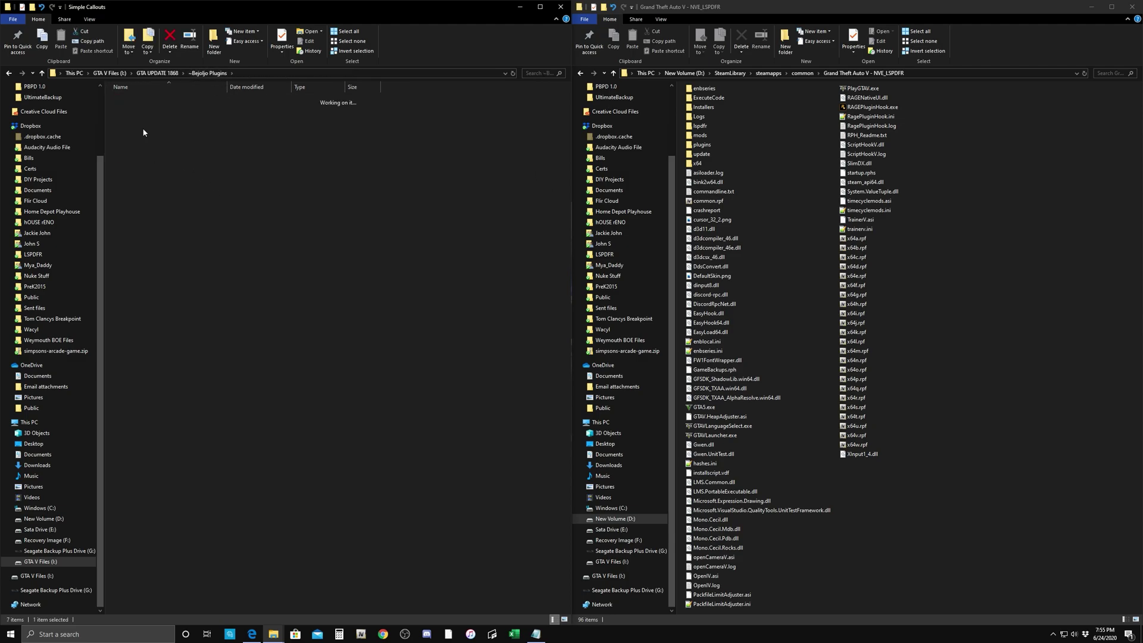
pyautogui.doubleClick(143, 100)
pyautogui.click(158, 101)
pyautogui.doubleClick(160, 102)
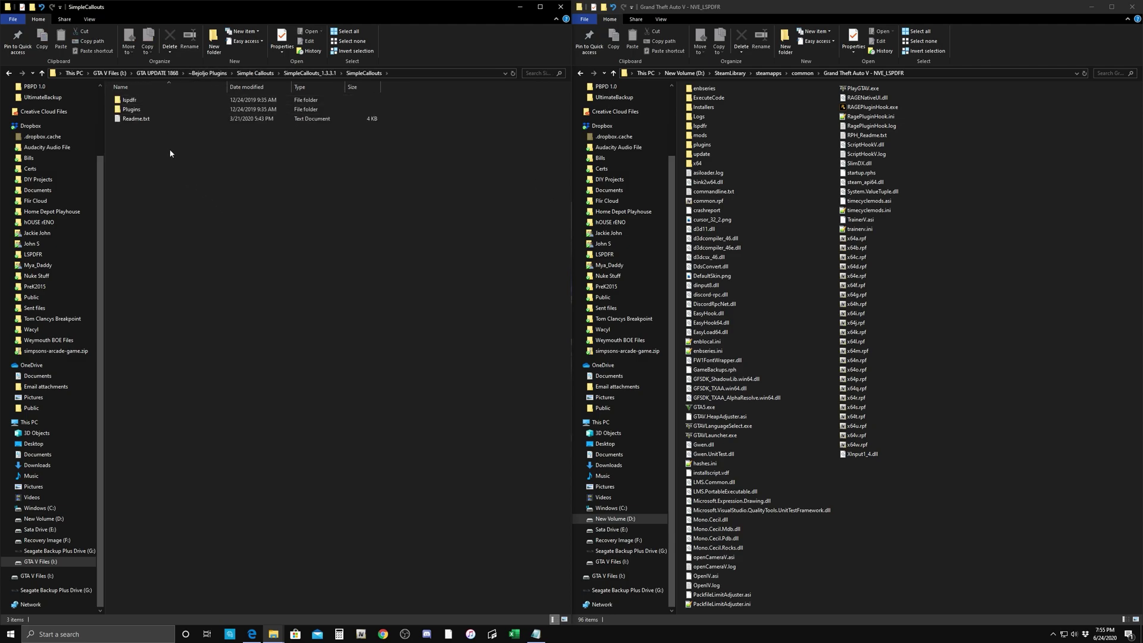
pyautogui.click(145, 109)
pyautogui.keyDown('ctrl'); pyautogui.click(144, 100); pyautogui.keyUp('ctrl')
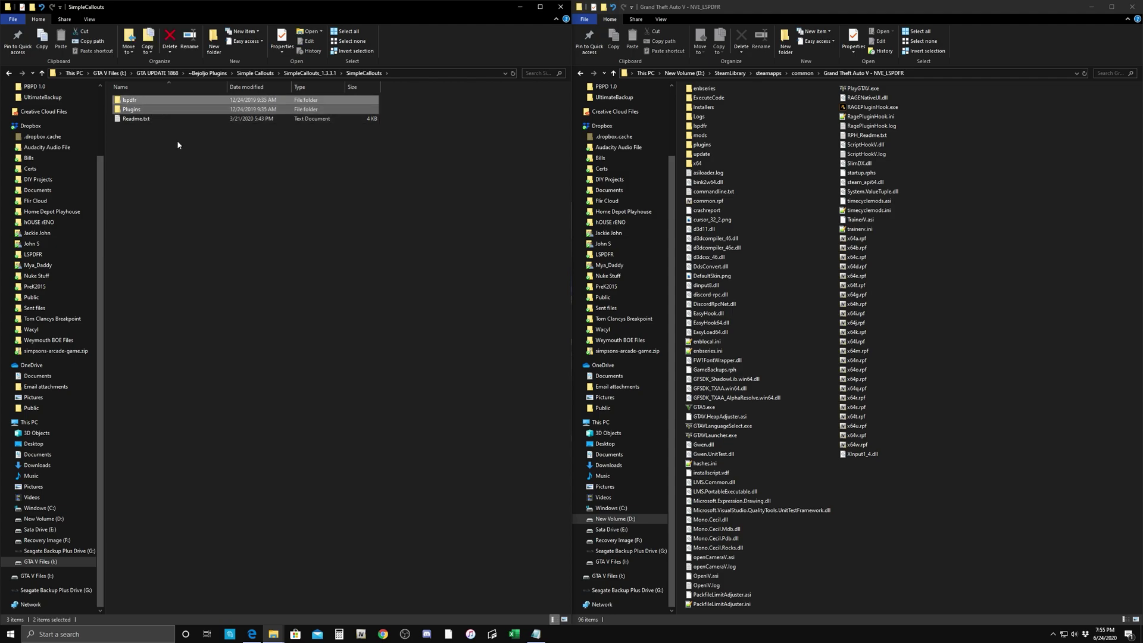
pyautogui.moveTo(126, 111); pyautogui.dragTo(976, 279)
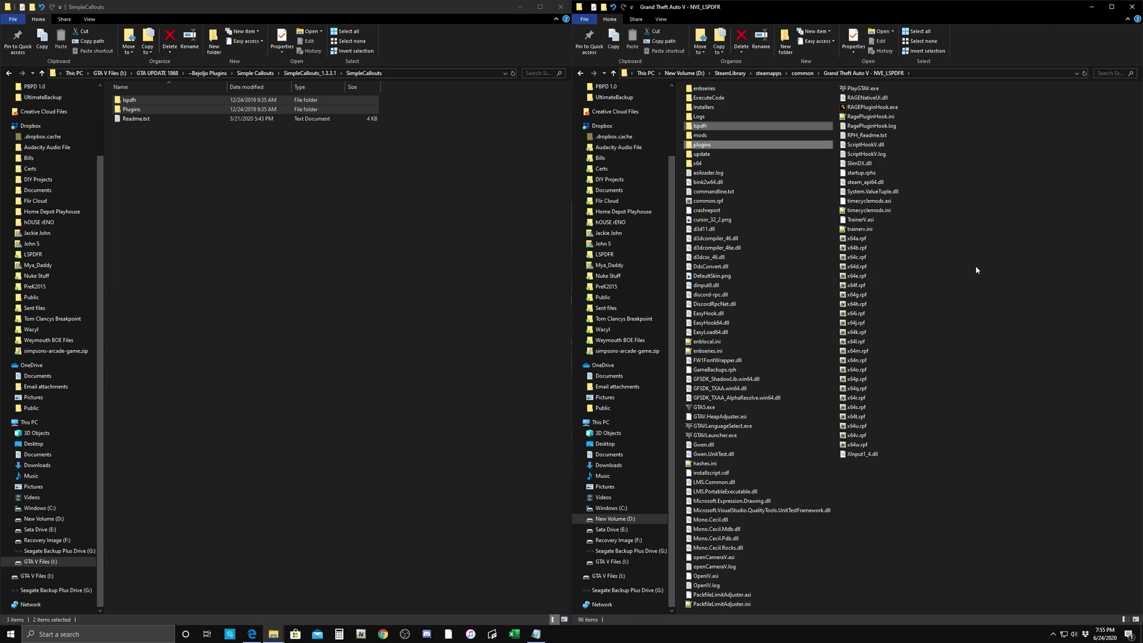
pyautogui.click(290, 199)
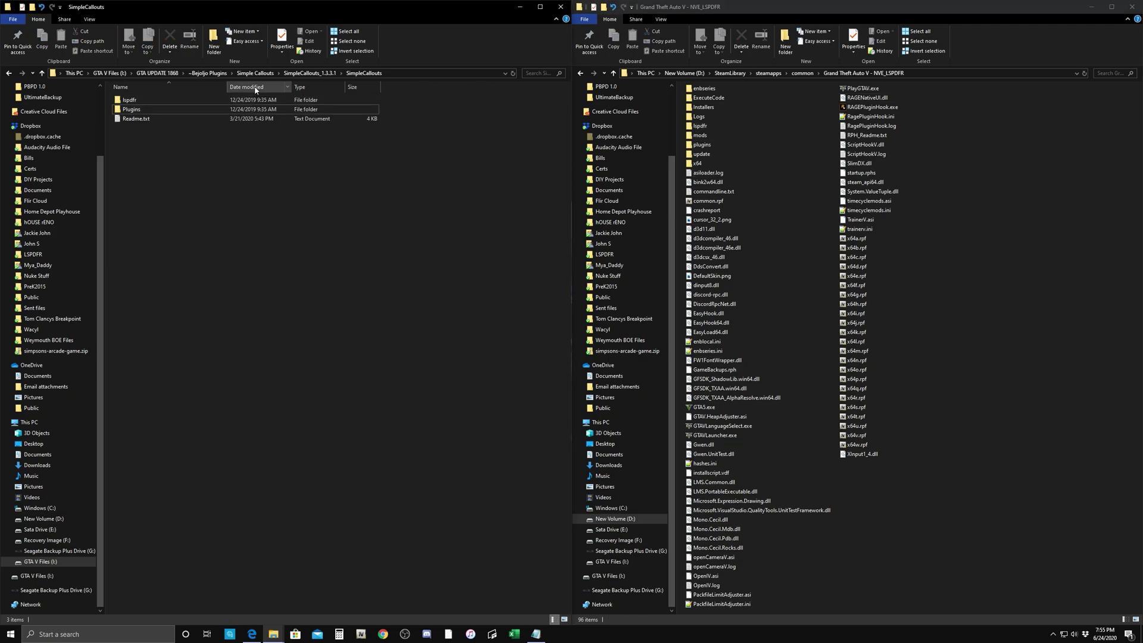
# From Speed Radar Lite > SpeedRadarLite_1.5.2.0 (1) > SpeedRadarLite, copy the Plugins folder into the game folder
pyautogui.click(217, 75)
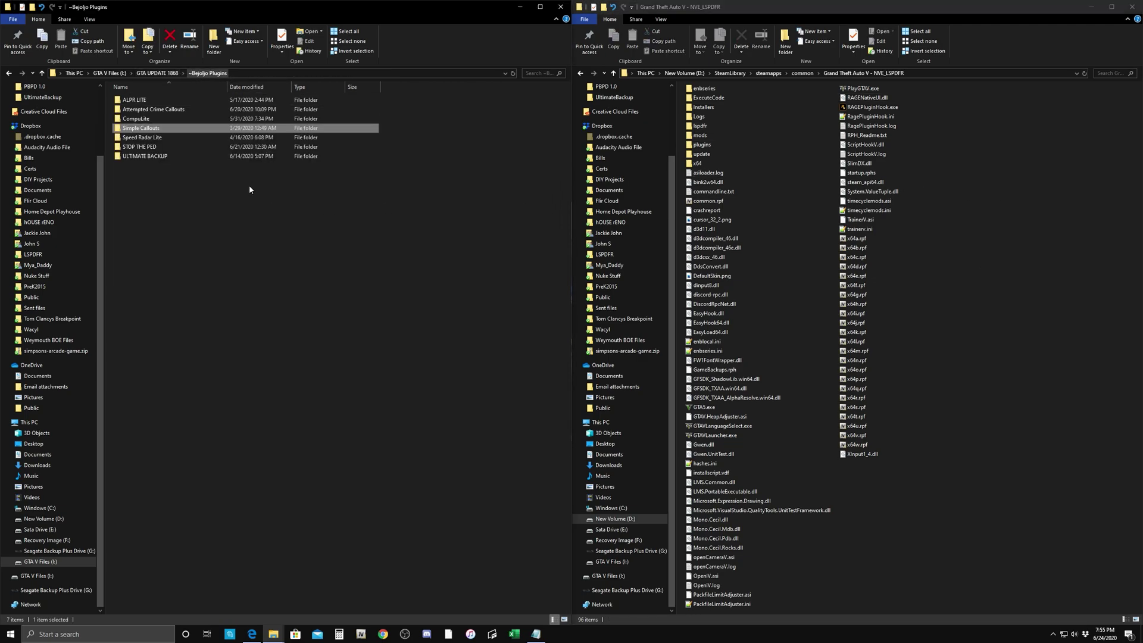
pyautogui.doubleClick(154, 144)
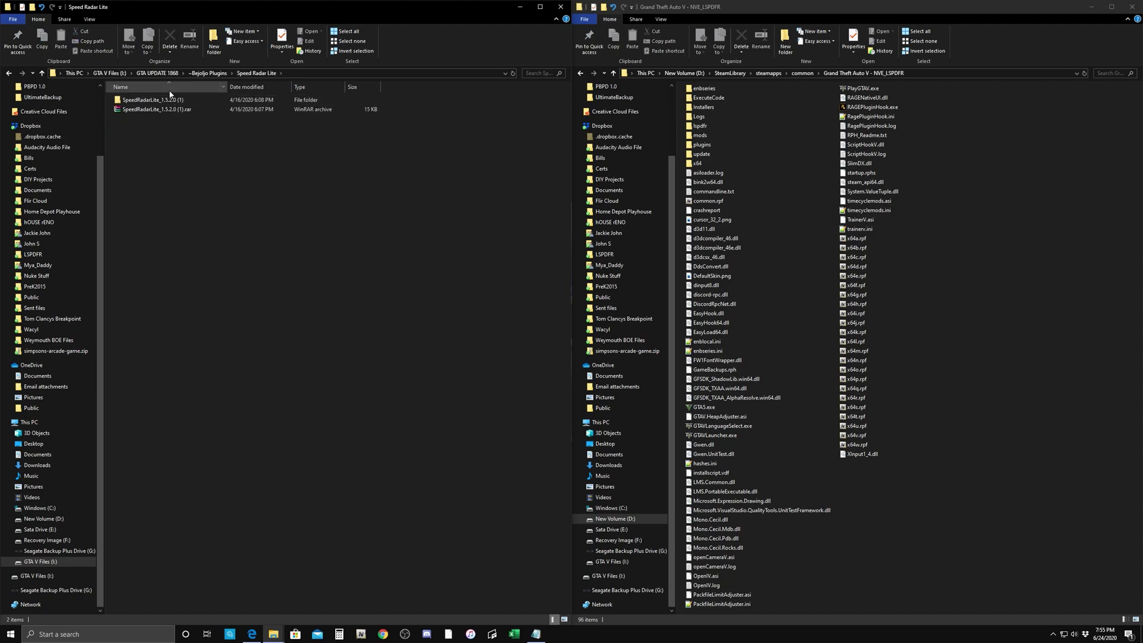
pyautogui.doubleClick(152, 100)
pyautogui.doubleClick(158, 101)
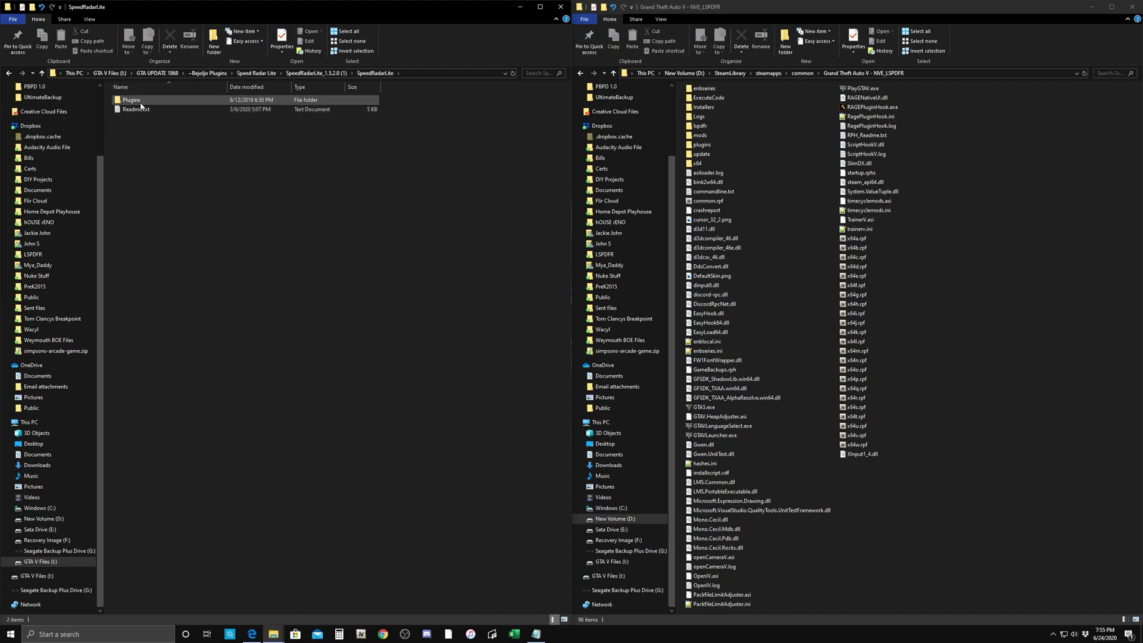
pyautogui.click(140, 103)
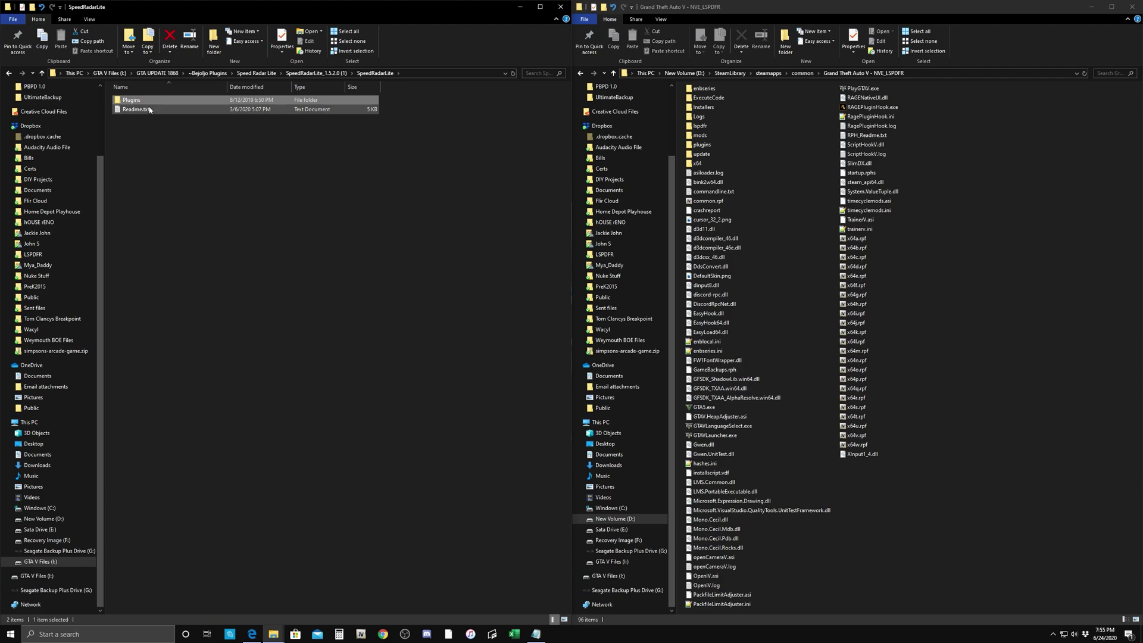
pyautogui.moveTo(148, 102); pyautogui.dragTo(933, 271)
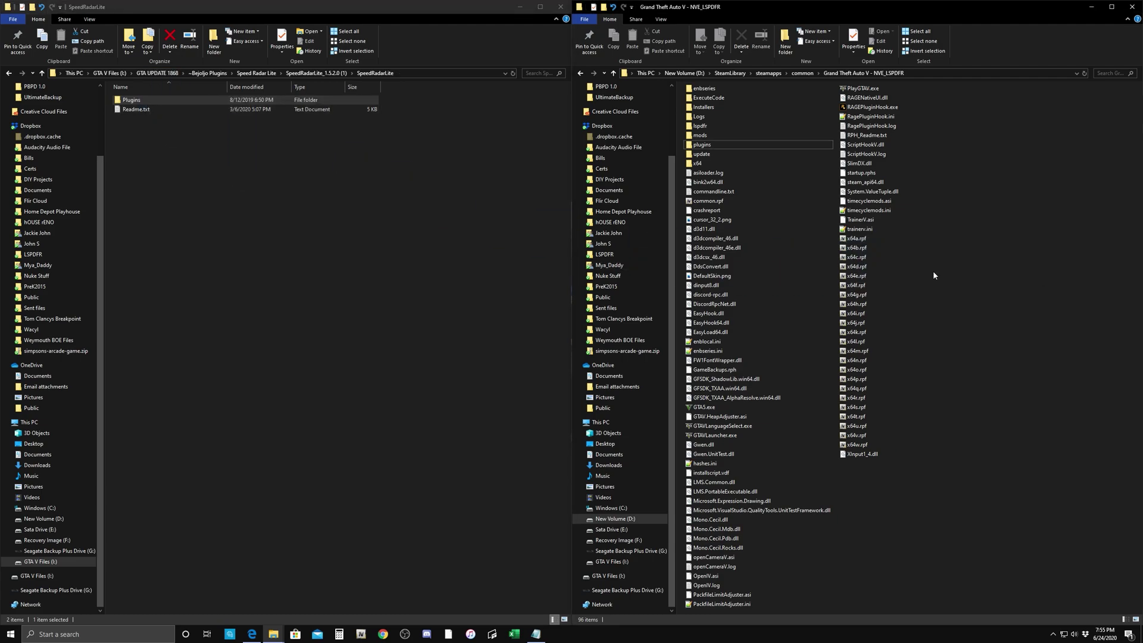
pyautogui.click(280, 210)
pyautogui.click(218, 75)
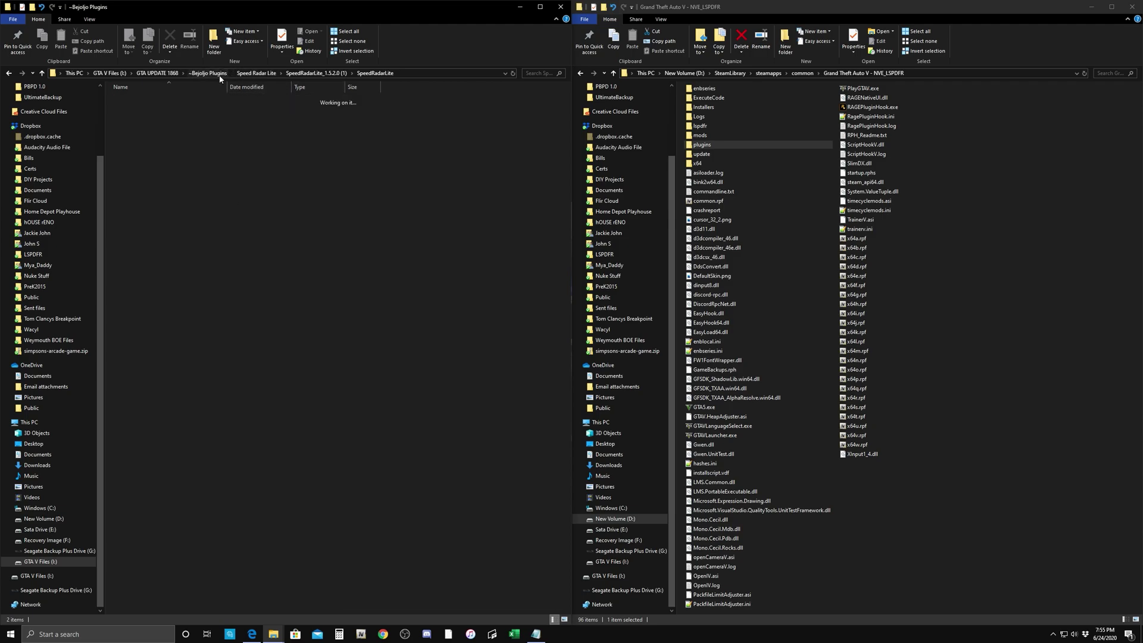
# Copy Plugins and RAGENativeUI.dll from StopThePed_4.9.2.0 > StopThePed into the game folder, replacing the existing DLL
pyautogui.doubleClick(144, 144)
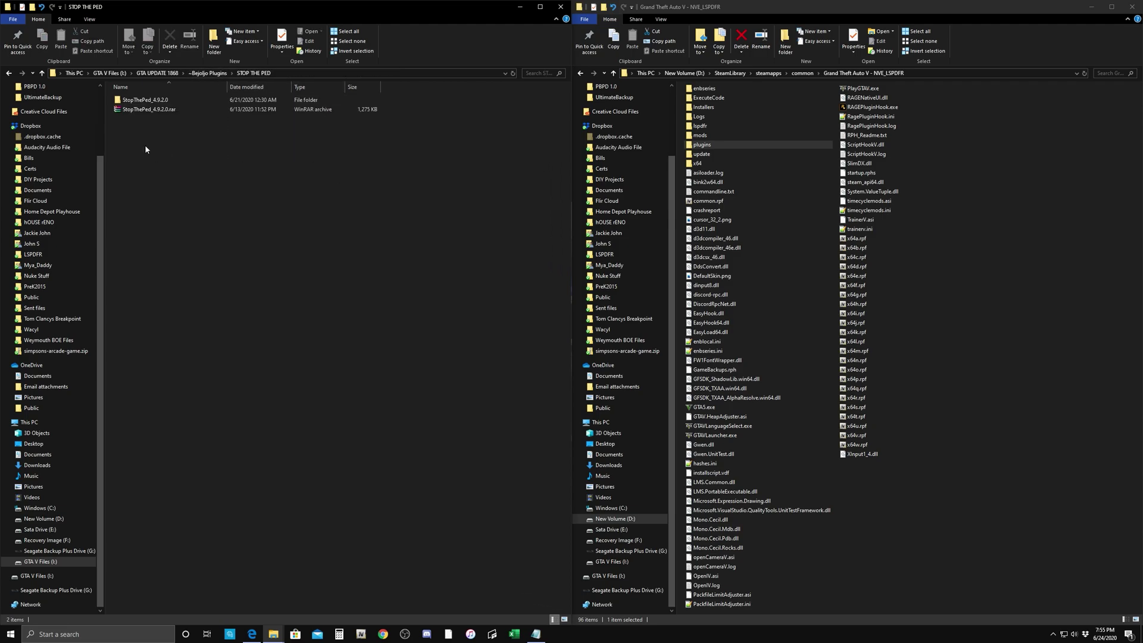
pyautogui.doubleClick(145, 100)
pyautogui.doubleClick(150, 100)
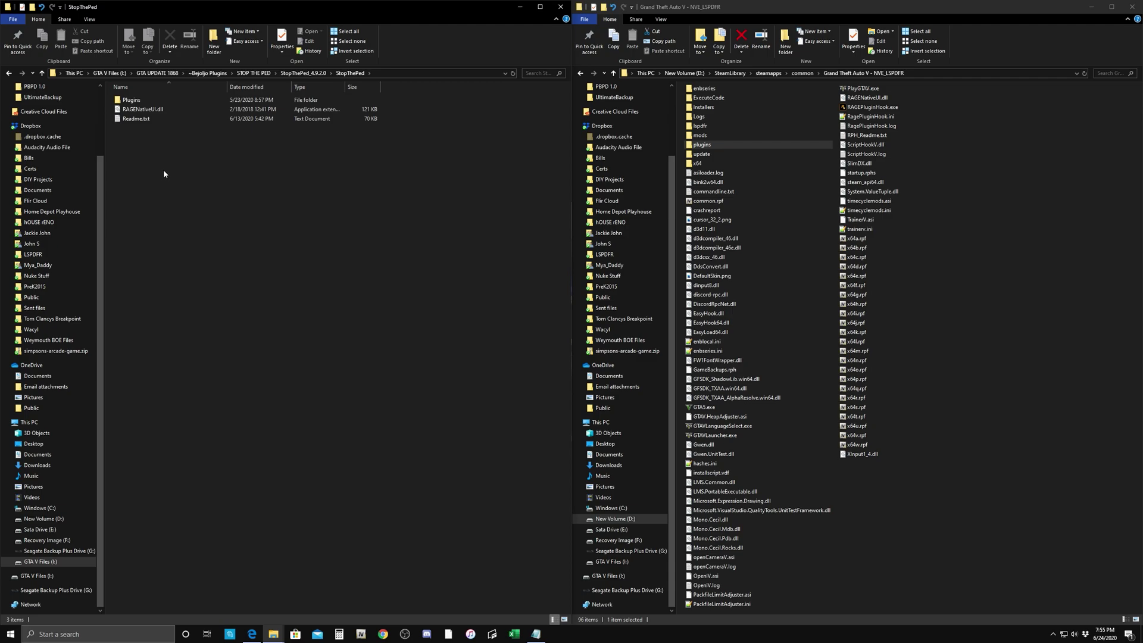
pyautogui.click(149, 110)
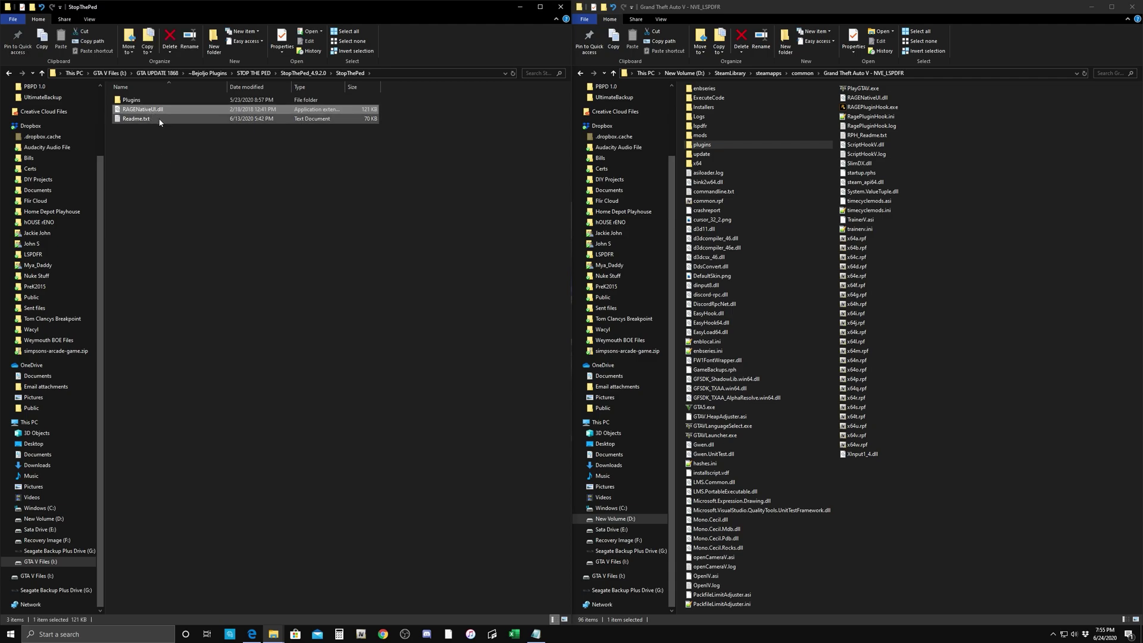
pyautogui.keyDown('ctrl'); pyautogui.click(131, 100); pyautogui.keyUp('ctrl')
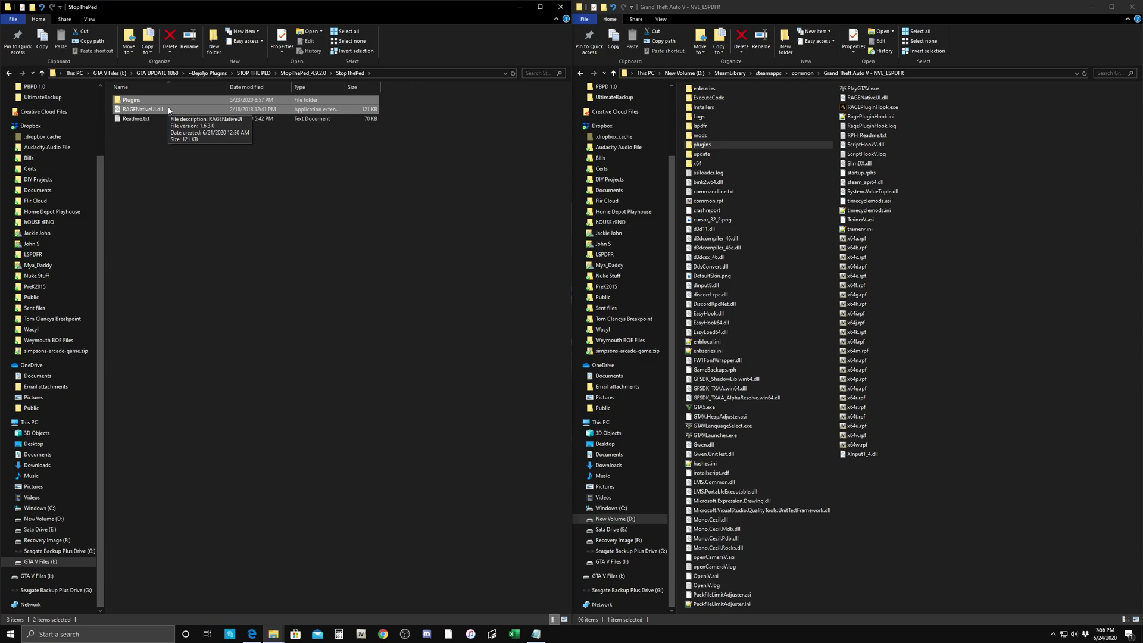
pyautogui.moveTo(168, 109); pyautogui.dragTo(965, 234)
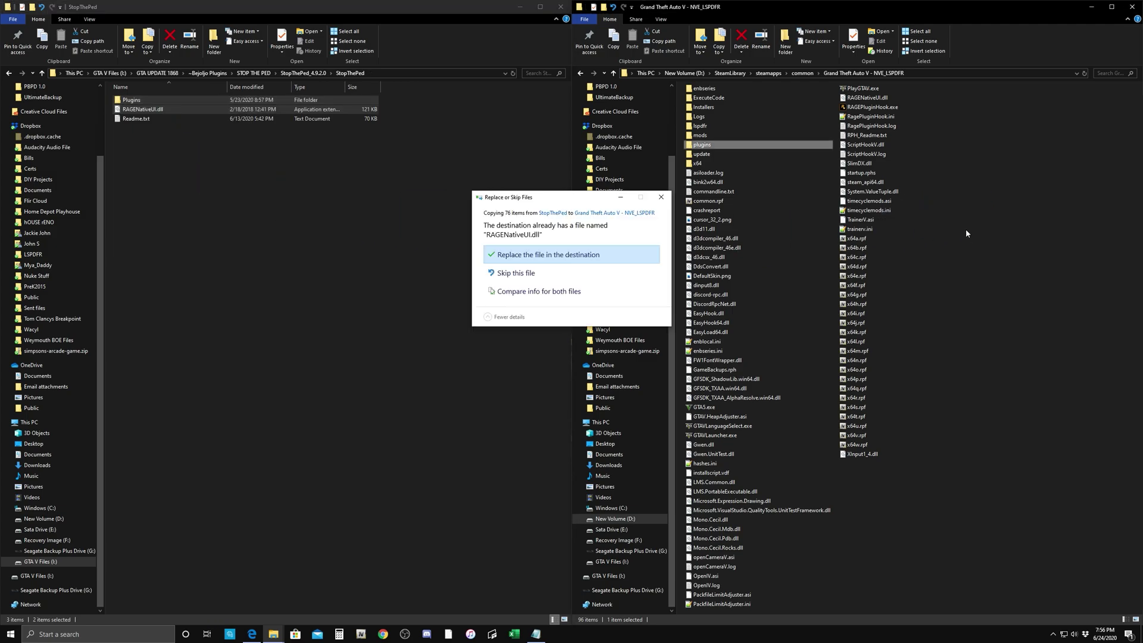
pyautogui.click(559, 255)
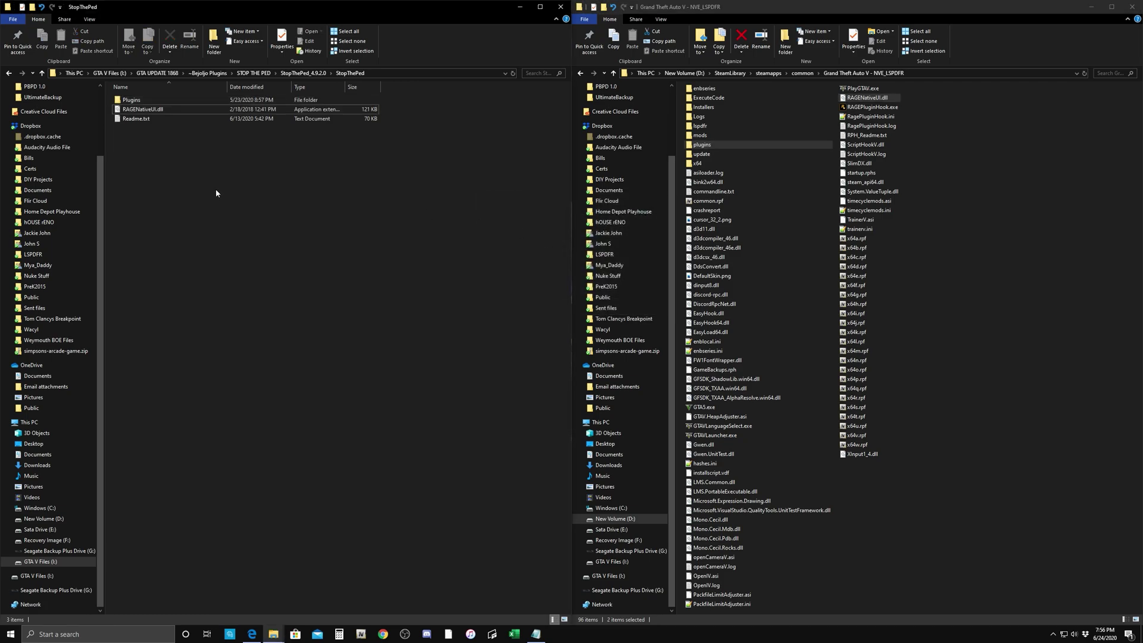
# Copy Plugins and RAGENativeUI.dll from UltimateBackup_1.8.2.4 > UltimateBackup into the game folder, replacing the old DLL
pyautogui.click(208, 73)
pyautogui.doubleClick(153, 156)
pyautogui.doubleClick(158, 109)
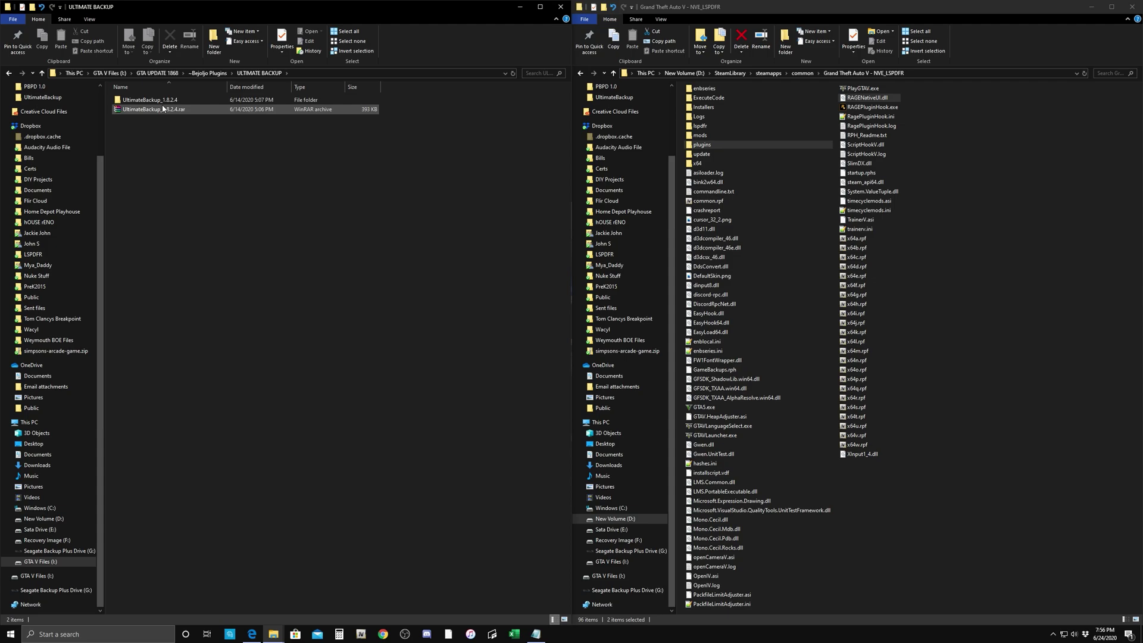
pyautogui.doubleClick(163, 101)
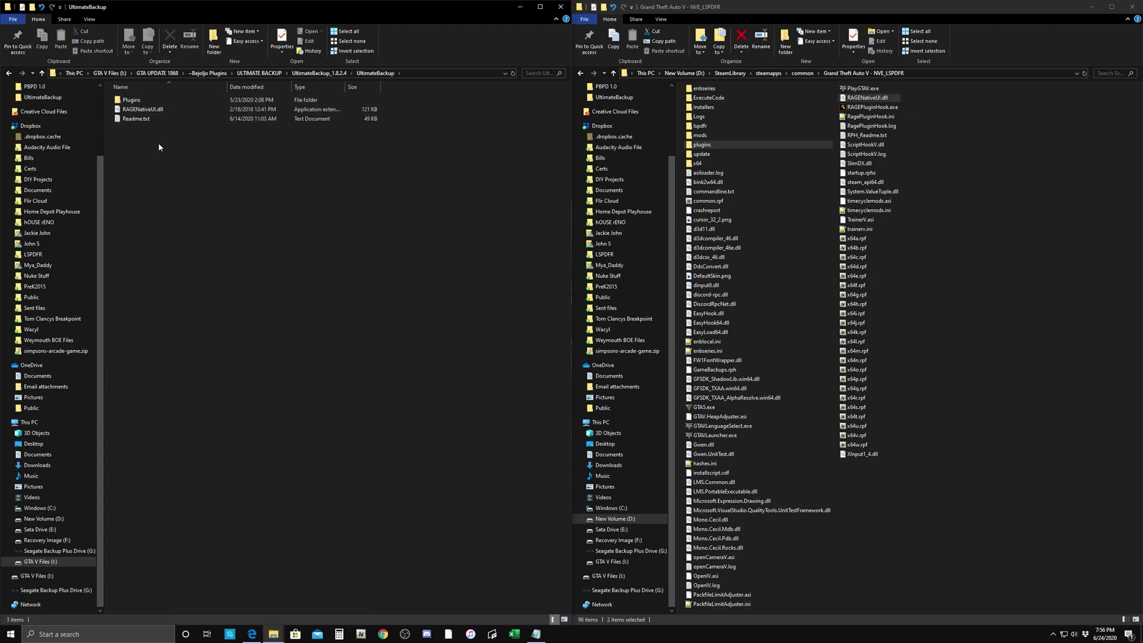
pyautogui.click(156, 111)
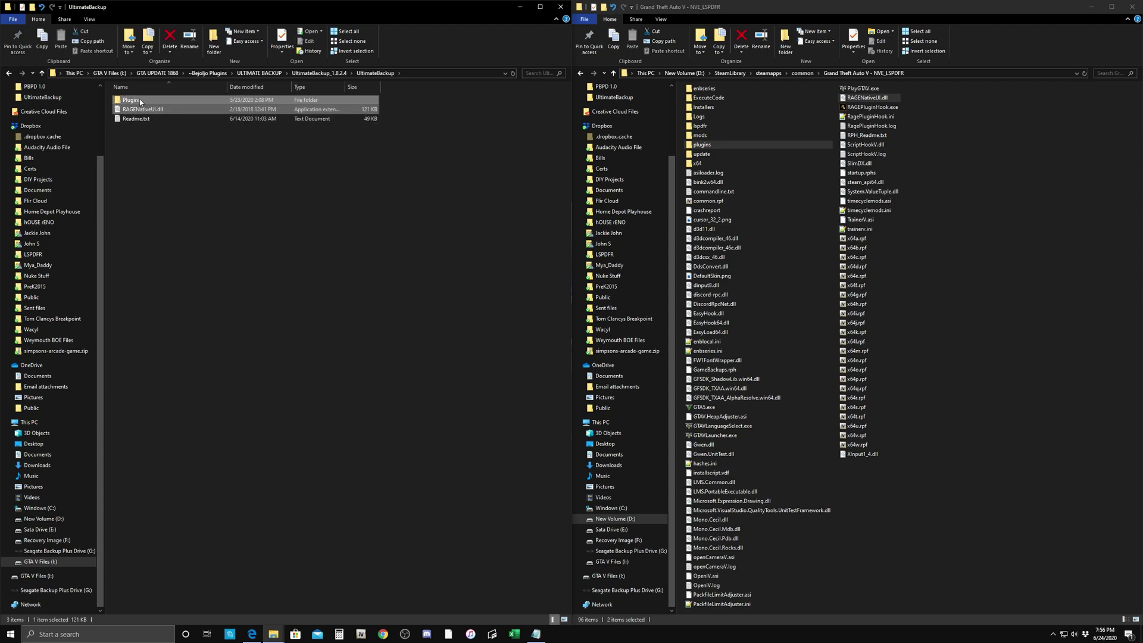
pyautogui.keyDown('ctrl'); pyautogui.click(140, 100); pyautogui.keyUp('ctrl')
pyautogui.moveTo(153, 110); pyautogui.dragTo(1008, 280)
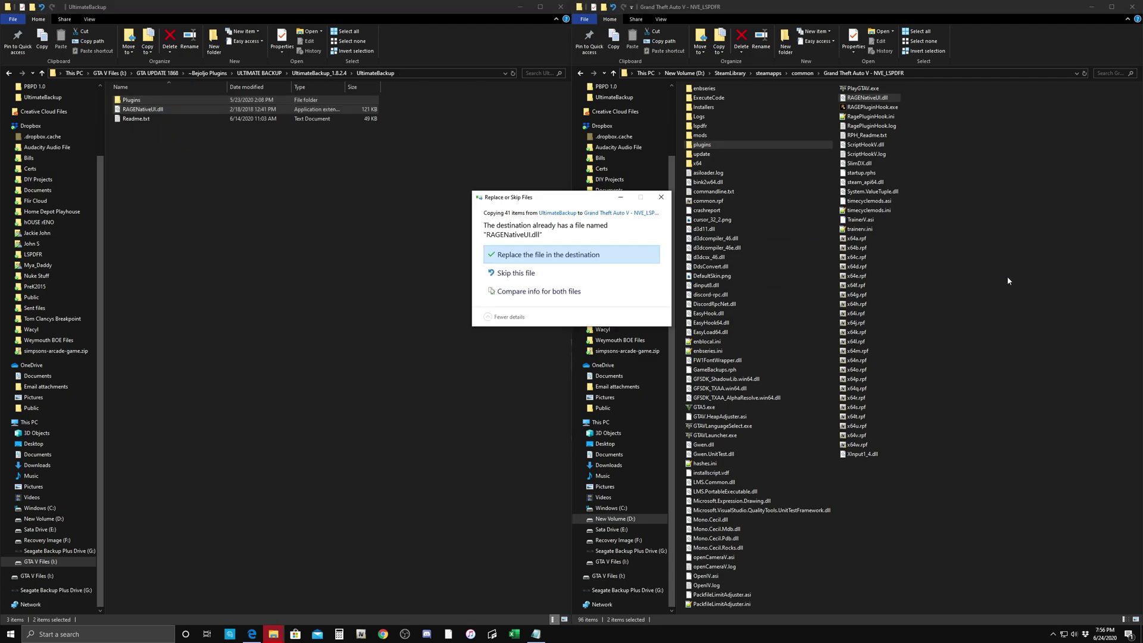
pyautogui.click(547, 257)
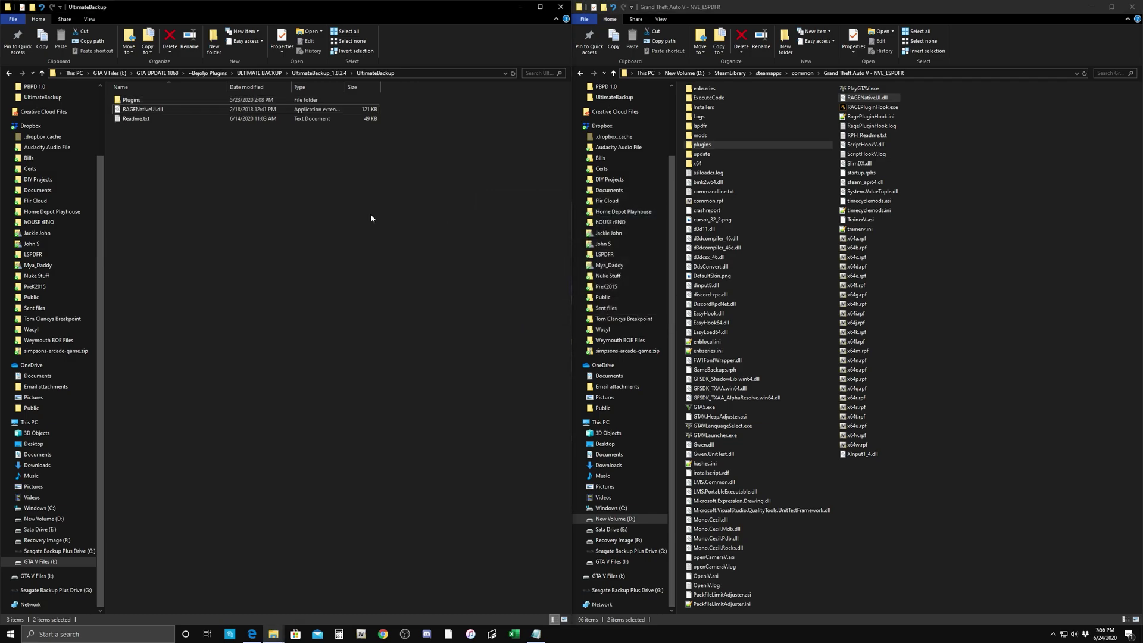
pyautogui.click(1038, 262)
pyautogui.click(387, 204)
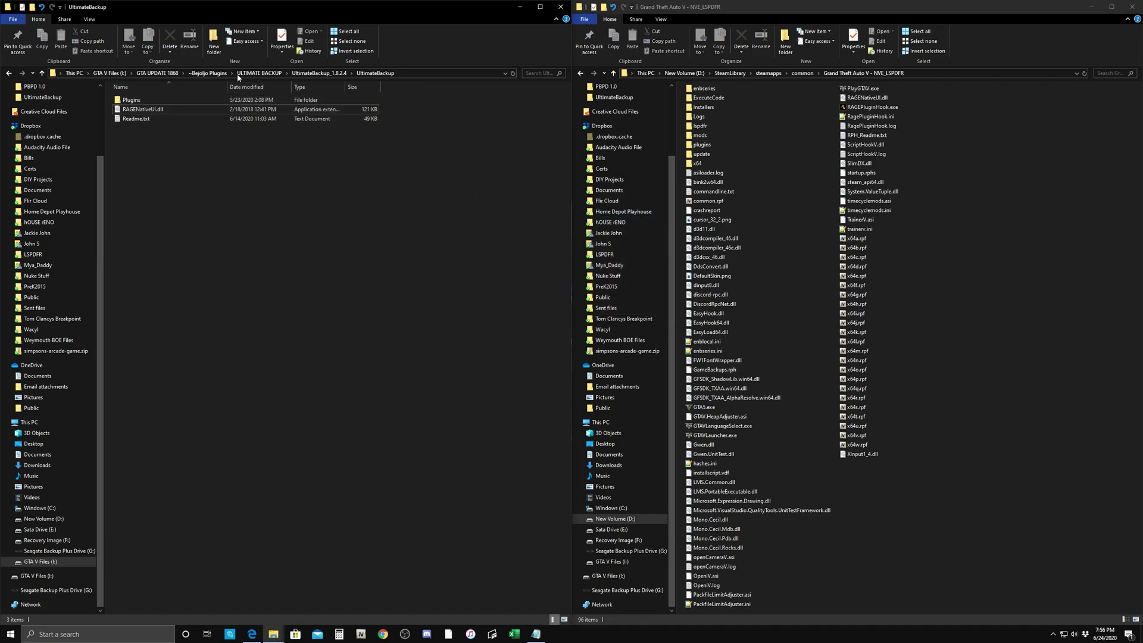